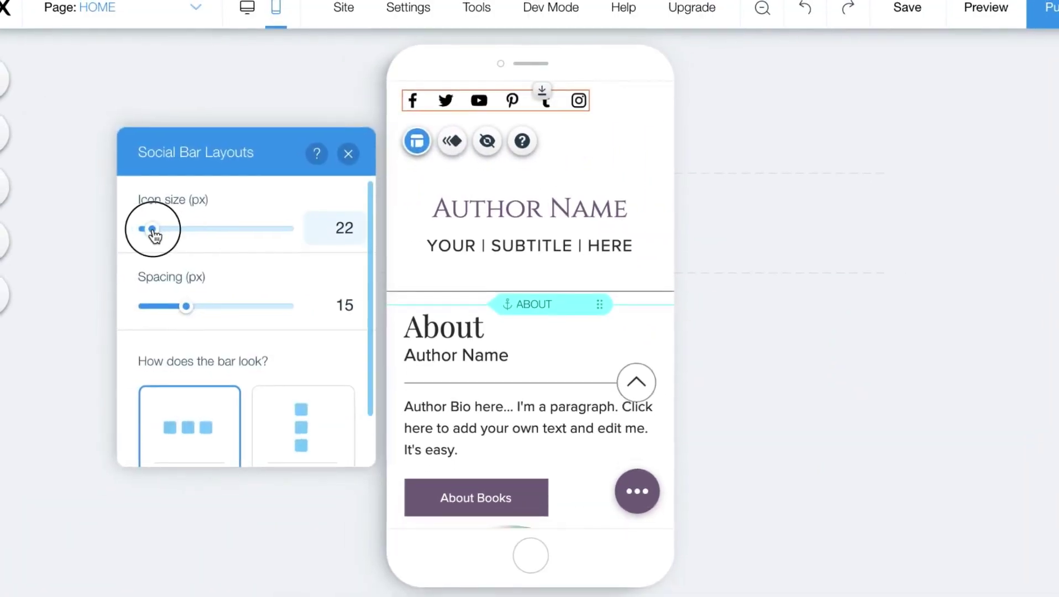
Close the Social Bar Layouts and open text settings for the mobile Author Name title.
click(605, 157)
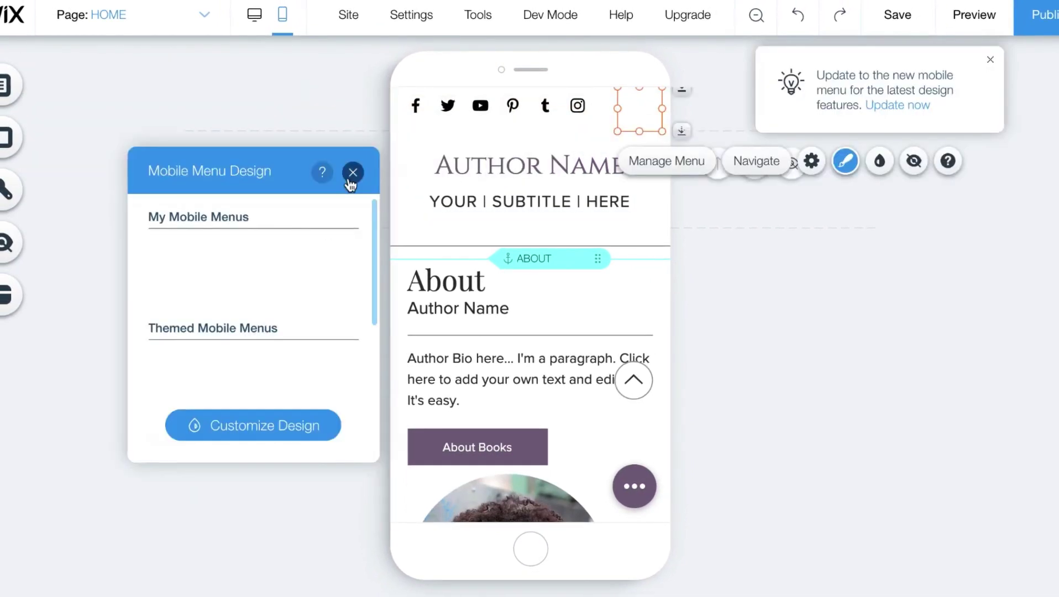
click(590, 162)
click(490, 329)
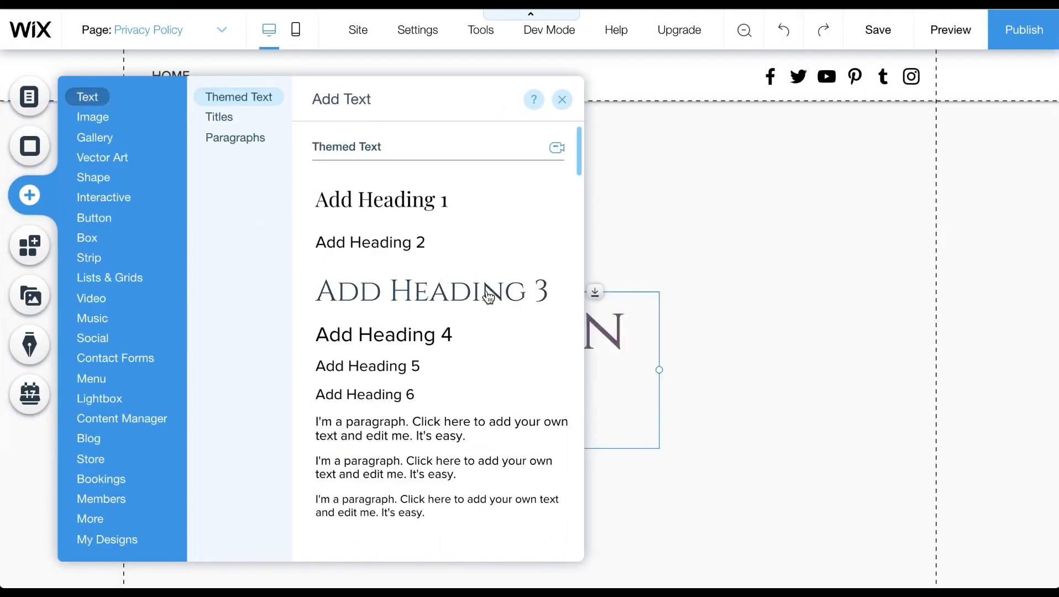
Place a themed Heading 3 text on the page and open the contact form's Design settings.
click(605, 331)
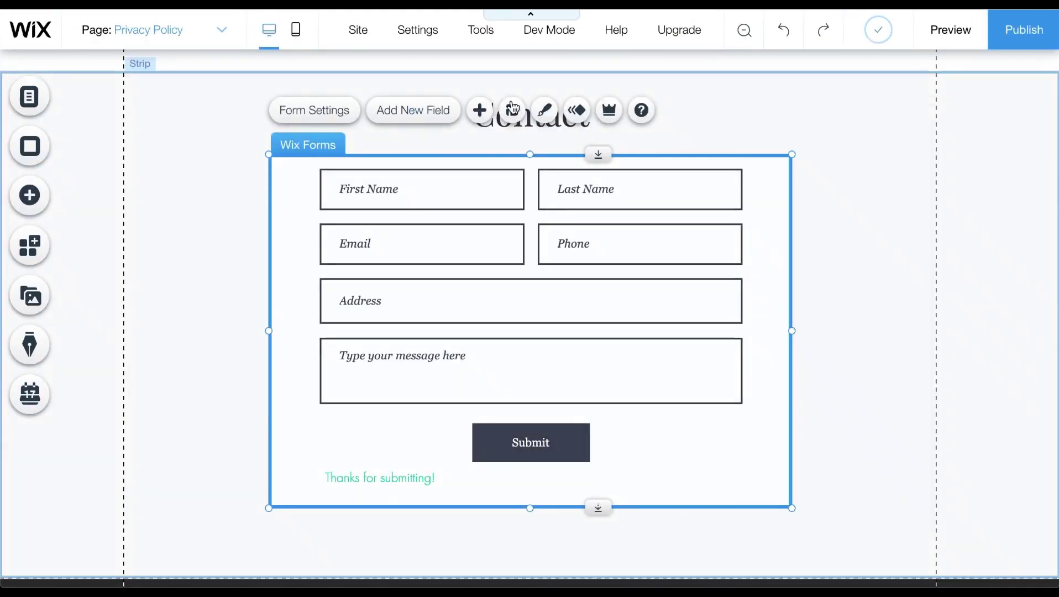
click(544, 110)
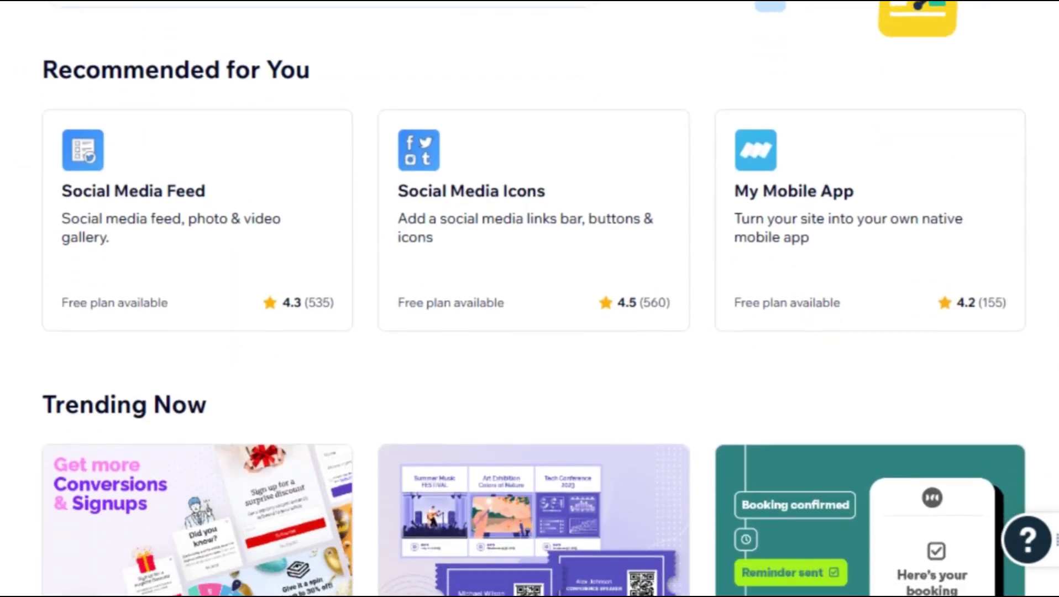
scroll(529, 297, down, 5)
scroll(530, 298, down, 5)
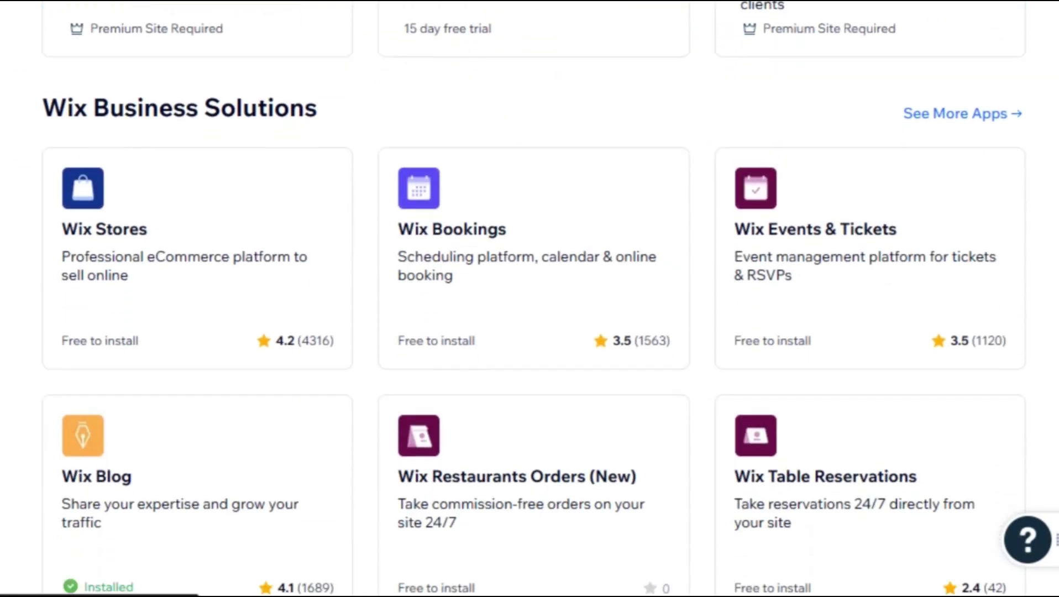
scroll(530, 298, down, 4)
scroll(530, 298, down, 4)
scroll(530, 298, down, 4)
scroll(530, 298, down, 4)
scroll(530, 299, down, 3)
scroll(530, 298, down, 3)
scroll(530, 298, down, 3)
scroll(529, 298, down, 3)
scroll(529, 298, down, 3)
scroll(530, 298, down, 2)
scroll(529, 298, down, 2)
scroll(530, 298, down, 2)
scroll(530, 298, down, 2)
scroll(529, 298, down, 1)
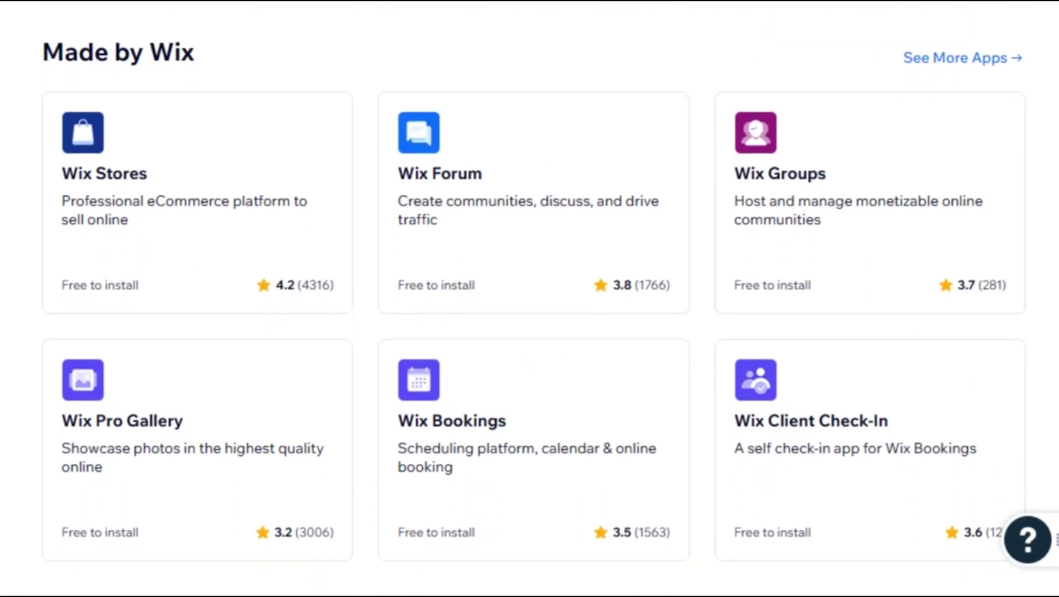